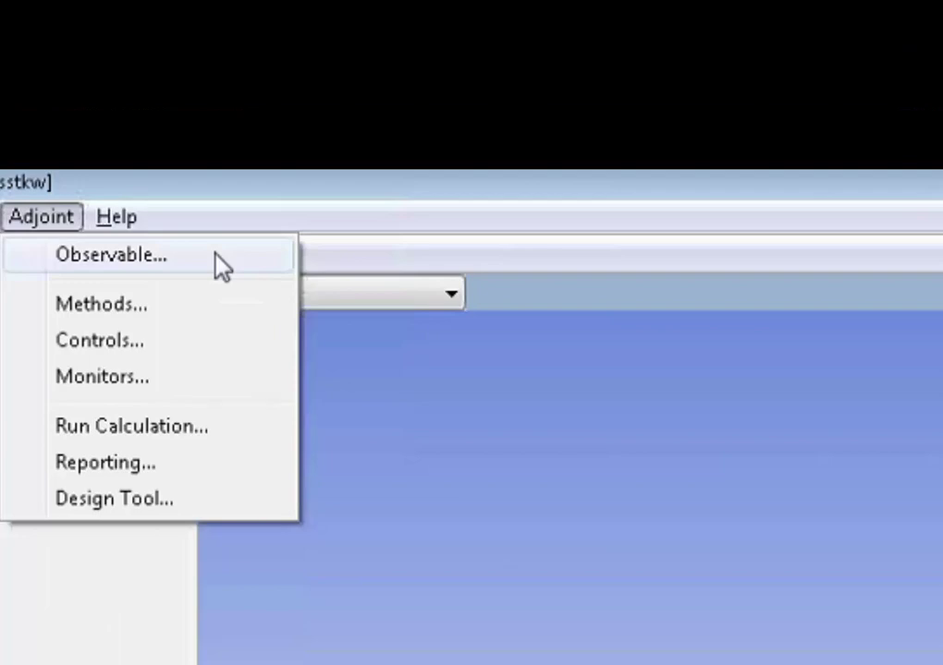
- Define pressure-drop as total pressure drop from inlet1–inlet4 to the outlet, kept at Minimize
click(222, 267)
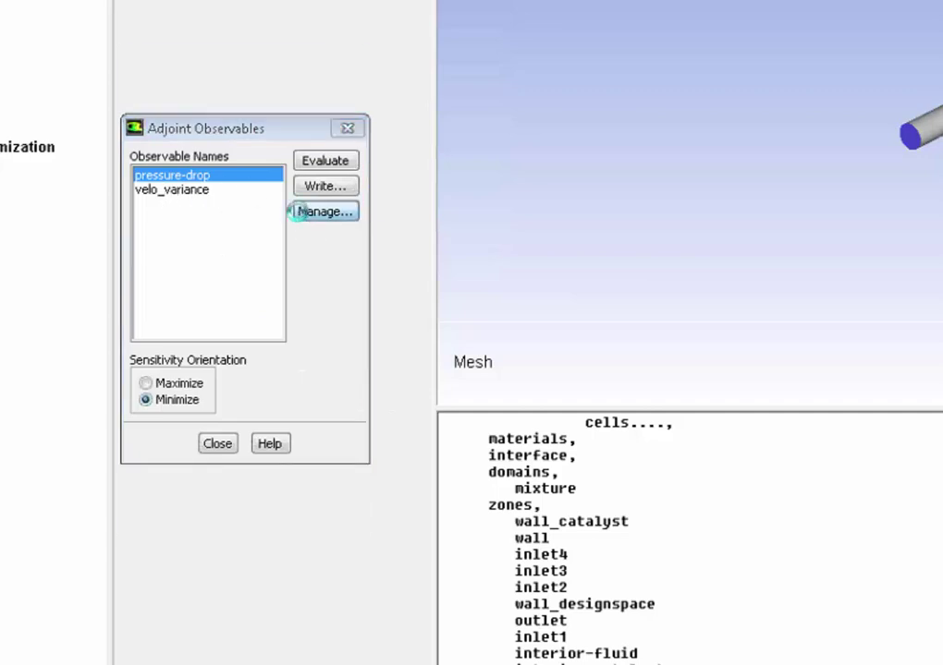
click(302, 214)
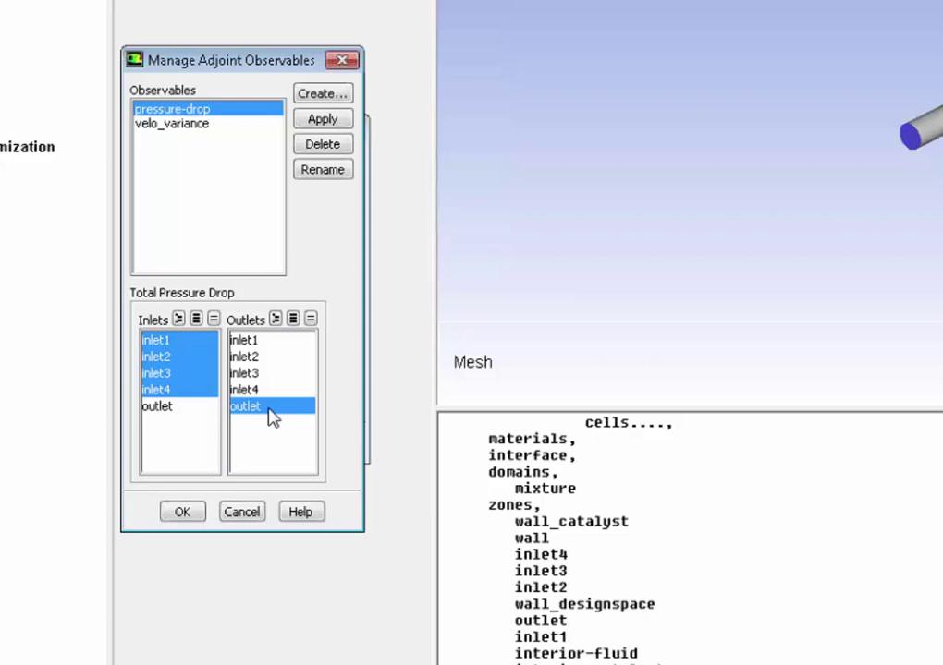
click(187, 513)
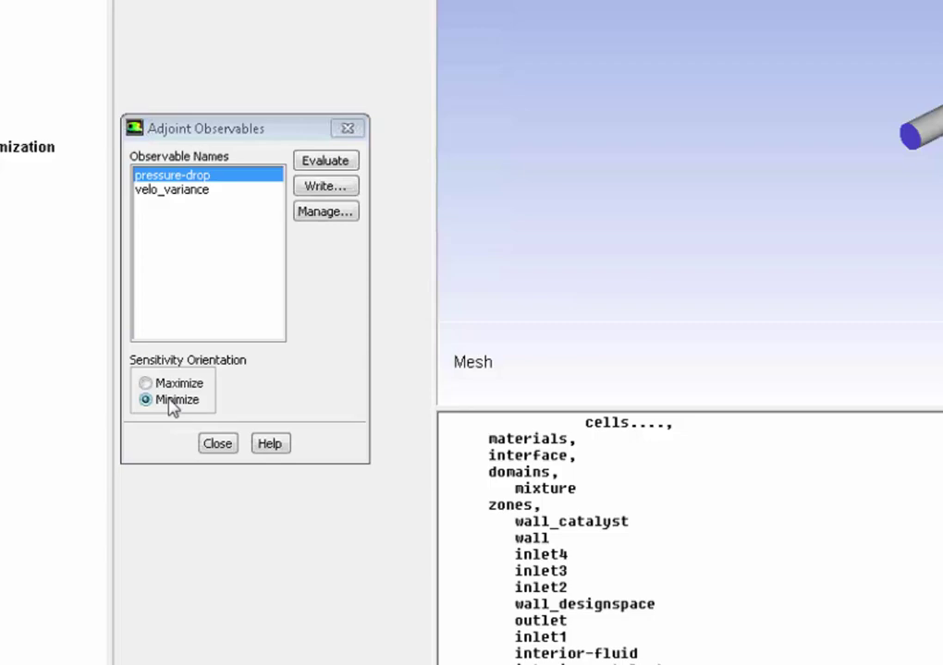
- Accept adjoint methods with Standard pressure, First Order Upwind momentum and adjoint energy off
click(215, 444)
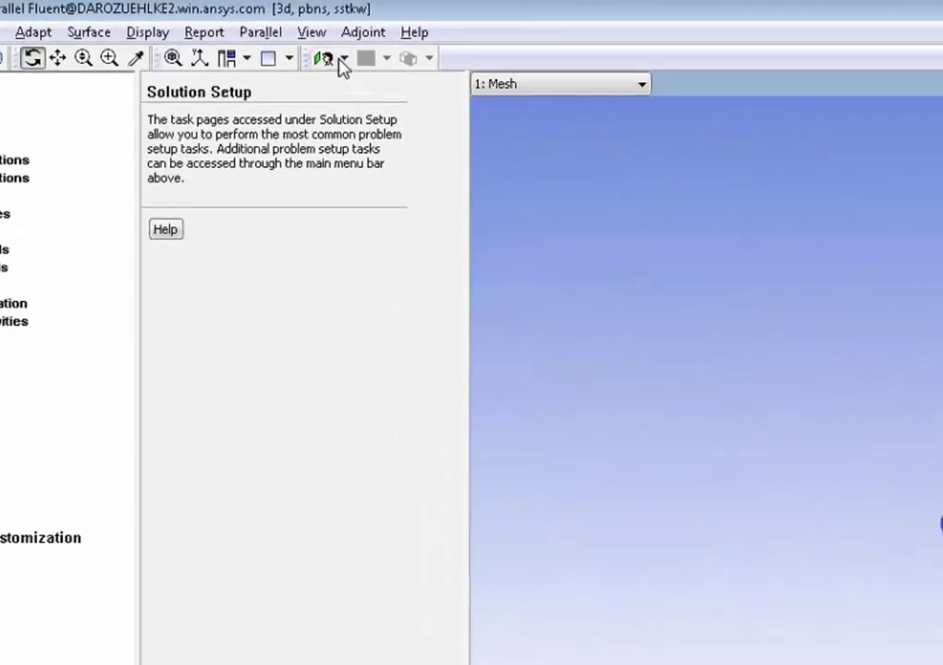
click(364, 34)
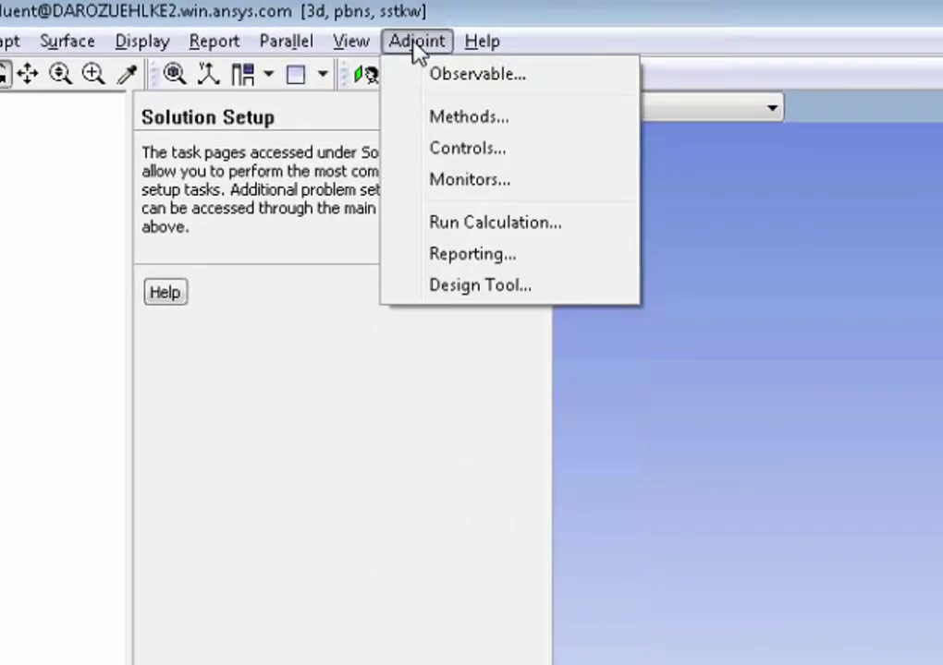
click(444, 82)
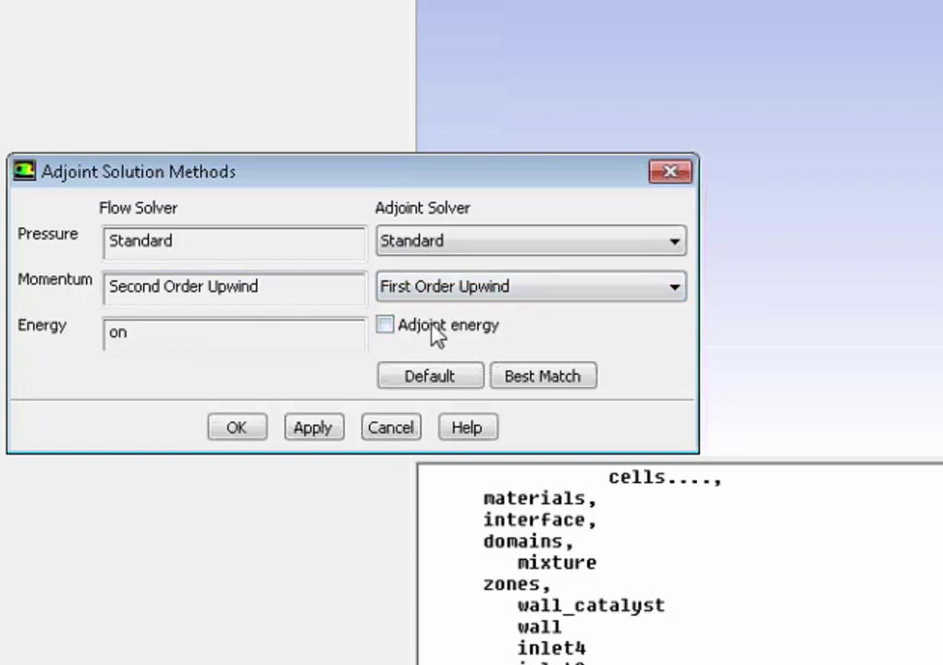
click(238, 428)
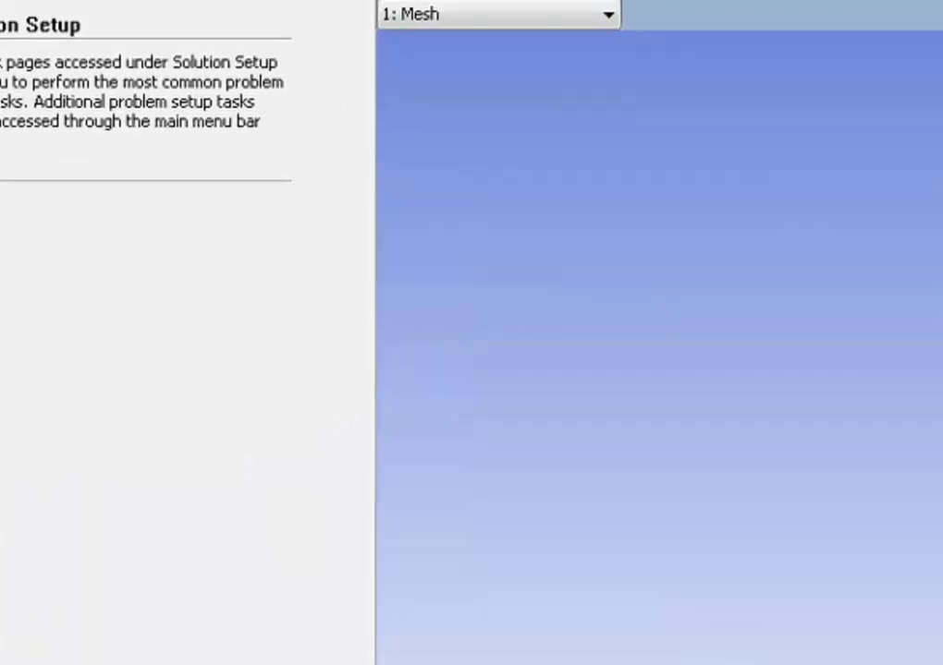
- Enable Auto-Adjust Controls in the adjoint solution controls
click(84, 38)
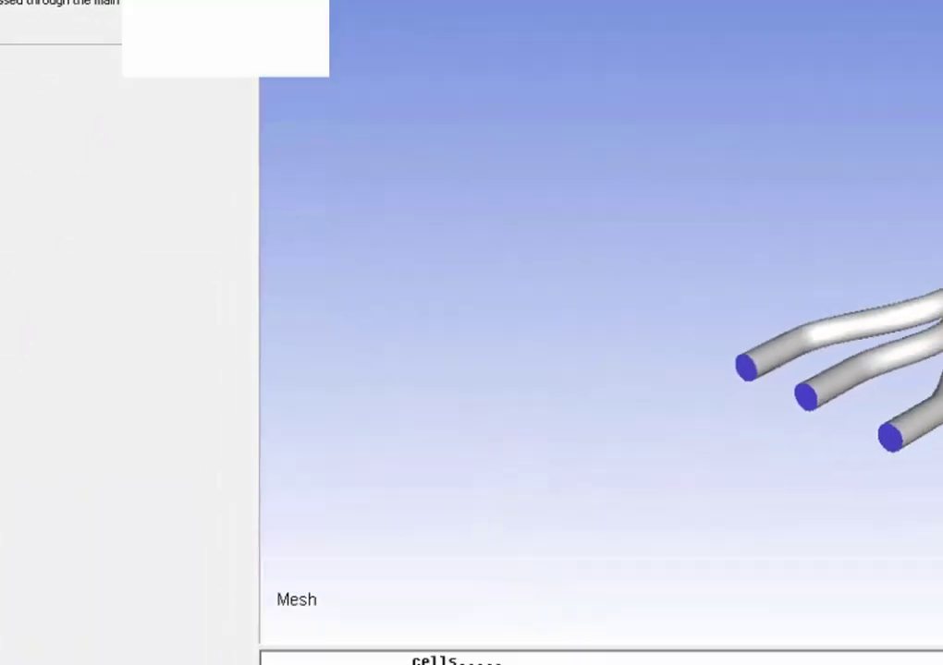
click(241, 54)
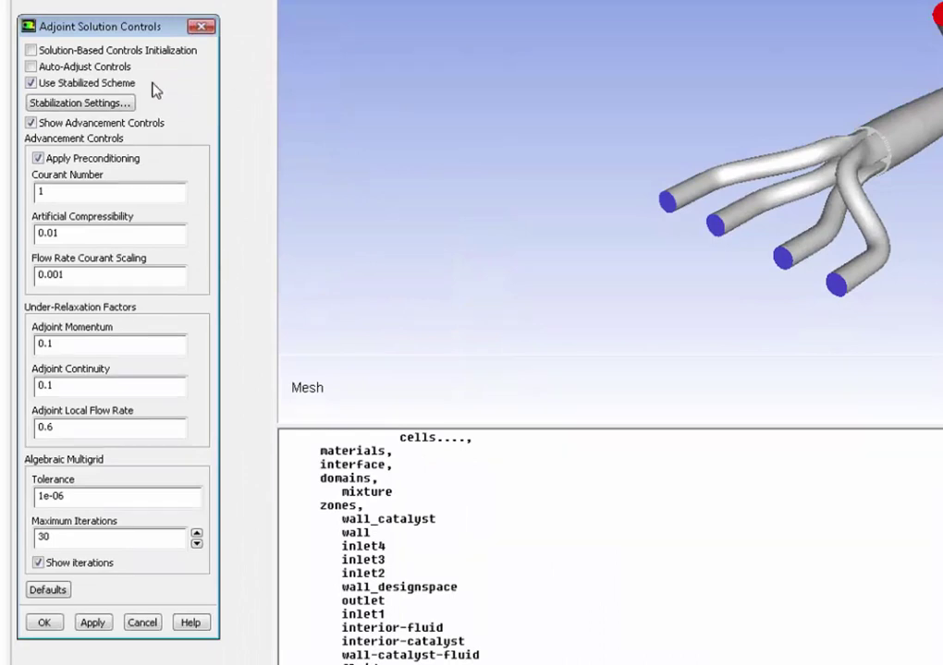
click(69, 66)
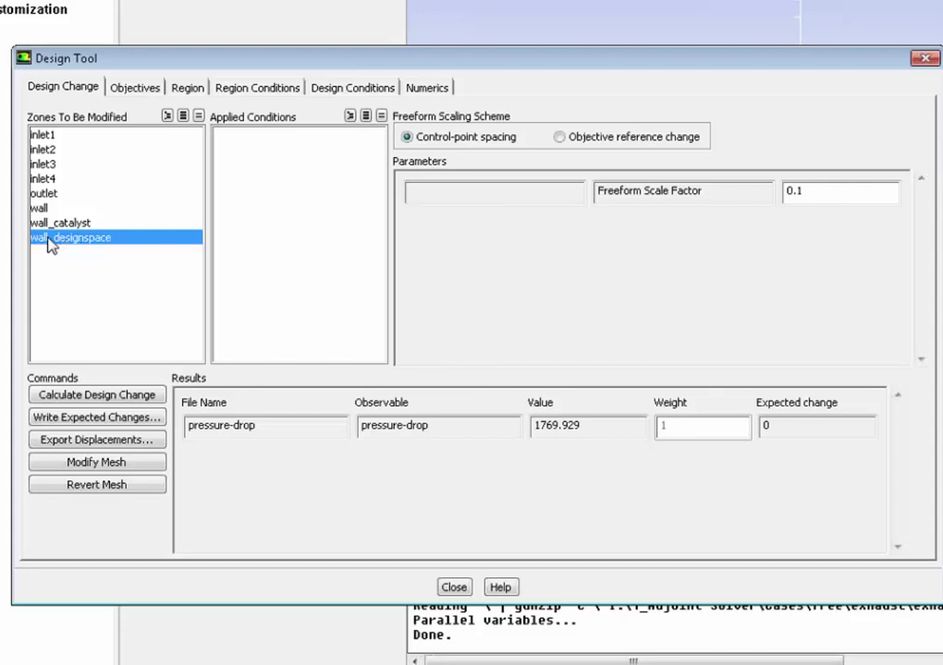
- Give the pressure-drop objective a Target Change In Value of -10 As Percentage
click(129, 88)
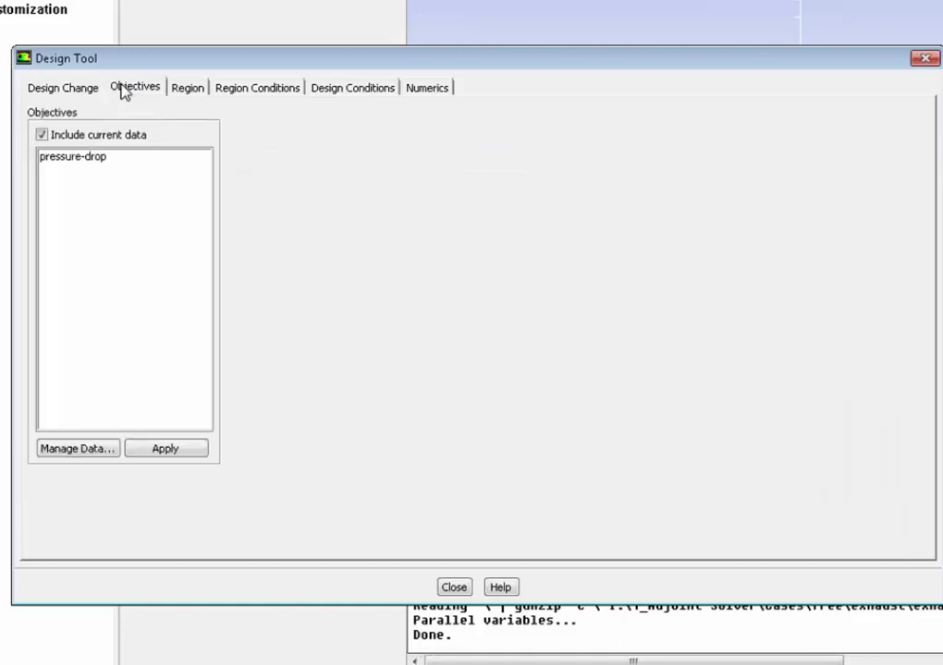
click(92, 159)
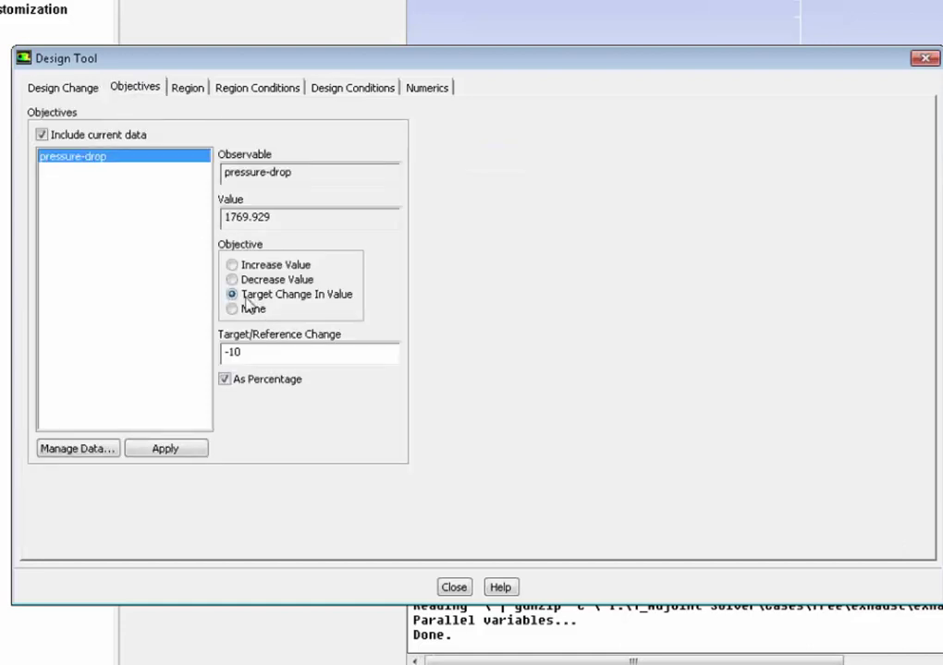
- Fit the design region bounds to wall_designspace, previewing the selected walls in the mesh
click(190, 89)
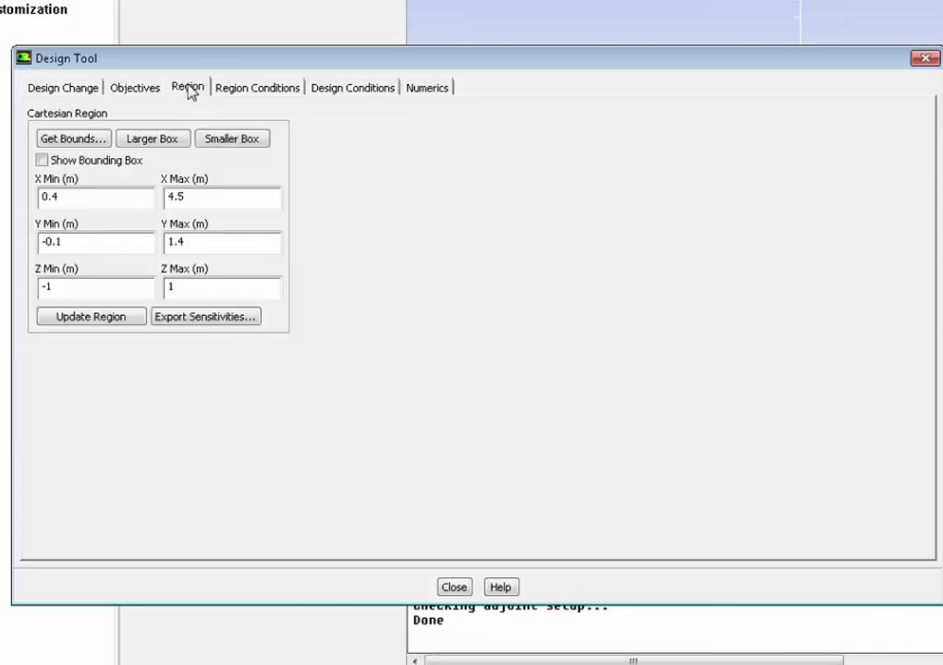
click(88, 139)
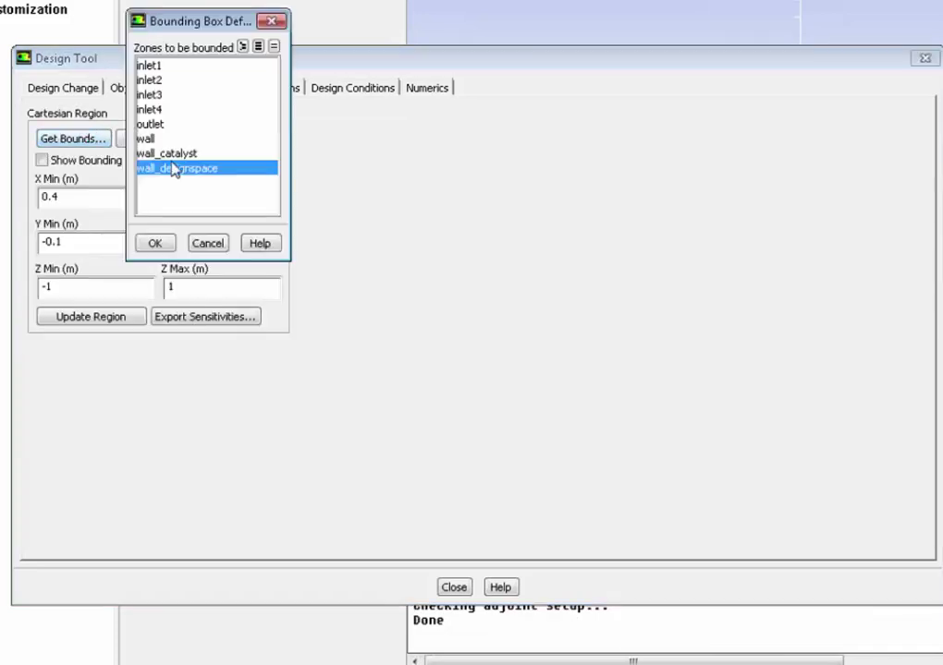
click(163, 244)
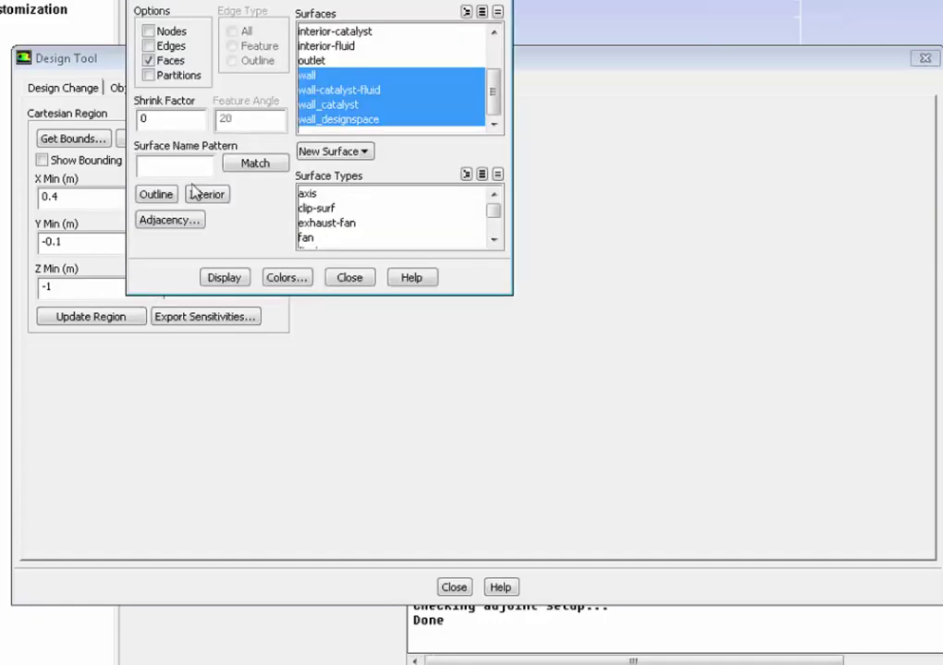
click(250, 276)
click(350, 278)
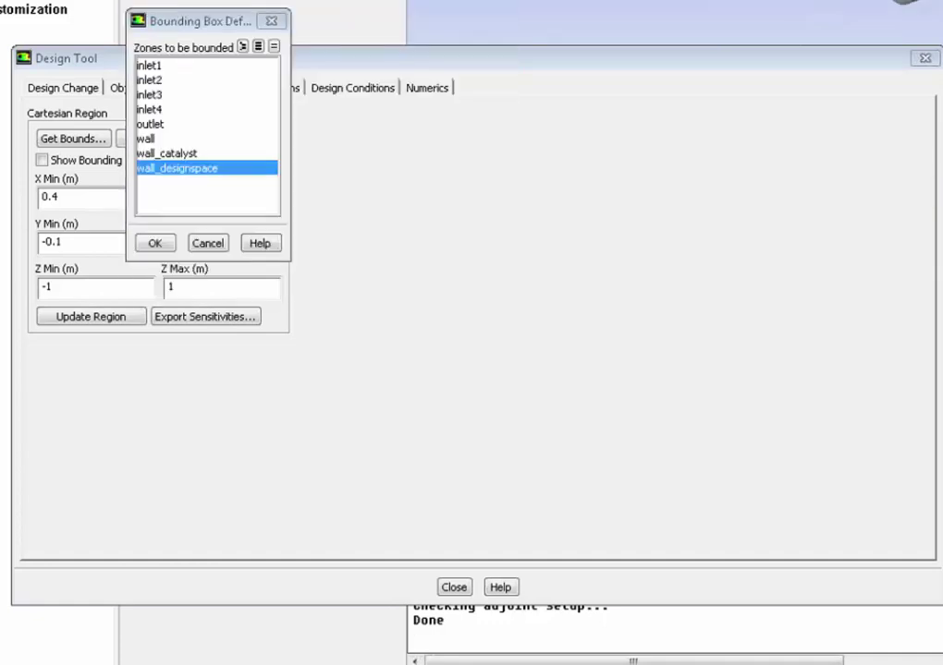
click(154, 243)
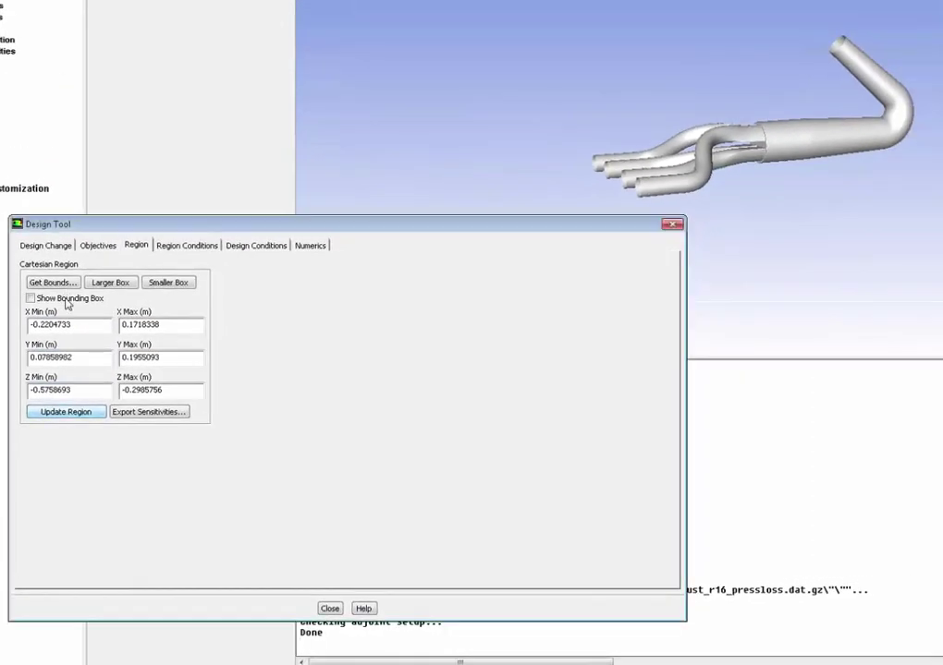
- Show the bounding box, update the design region, and rotate the manifold to check it
click(72, 299)
click(70, 414)
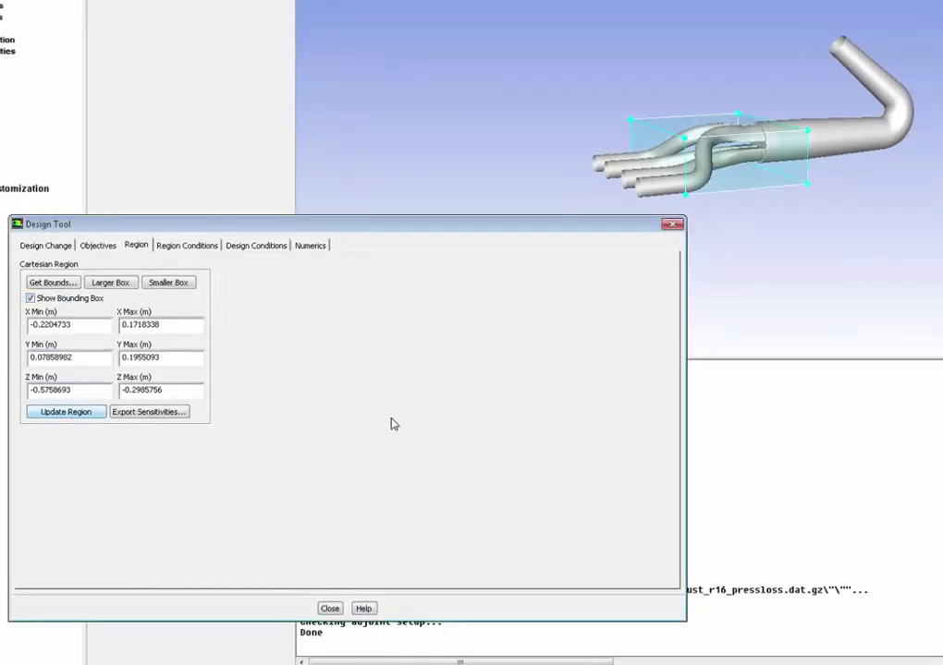
drag(558, 107, 652, 112)
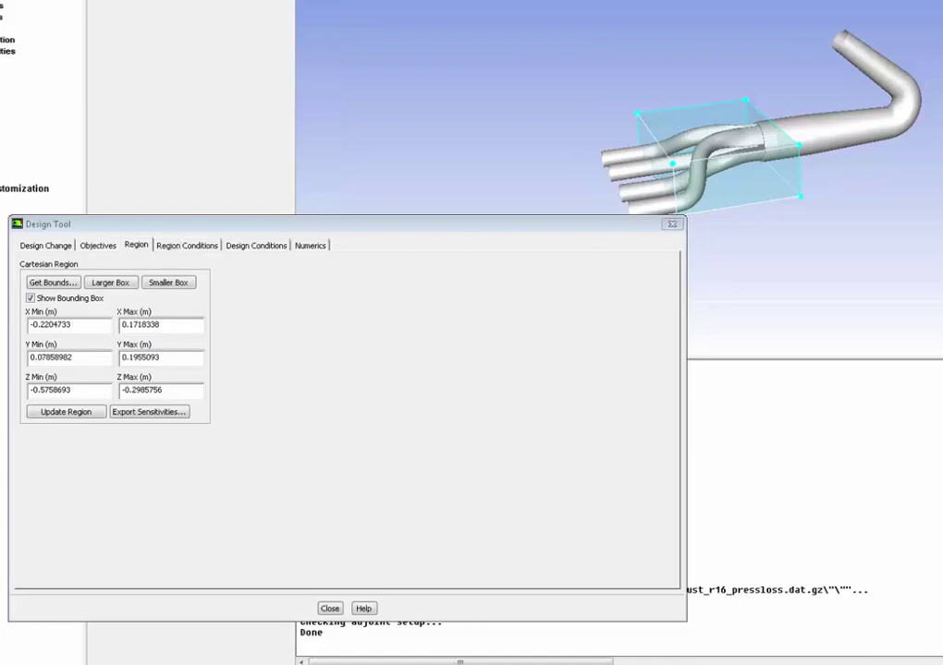
click(180, 305)
click(186, 248)
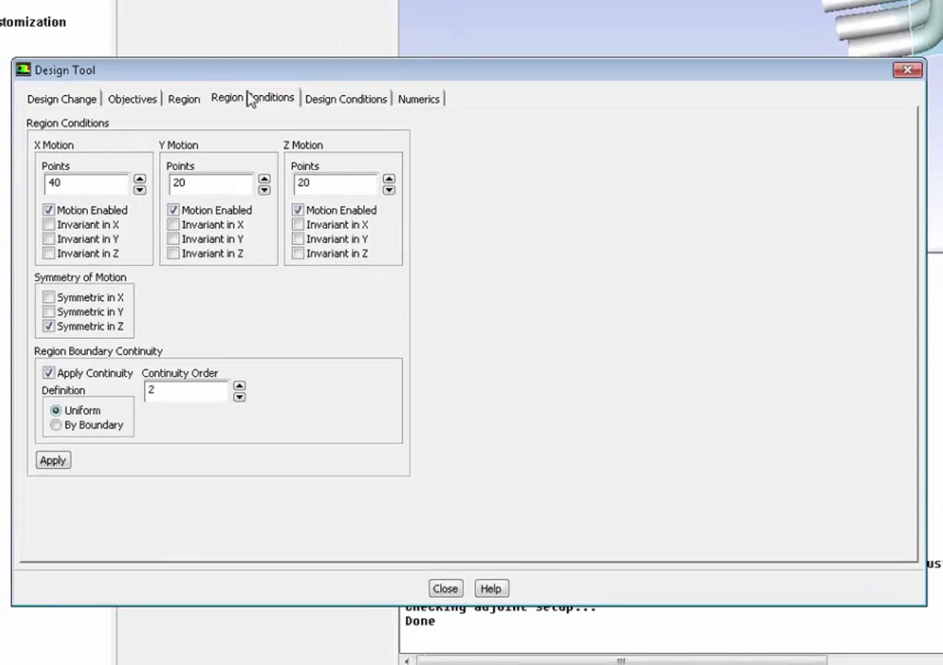
- Uncheck Symmetric in Z and apply the 40×20×20 region conditions
click(84, 328)
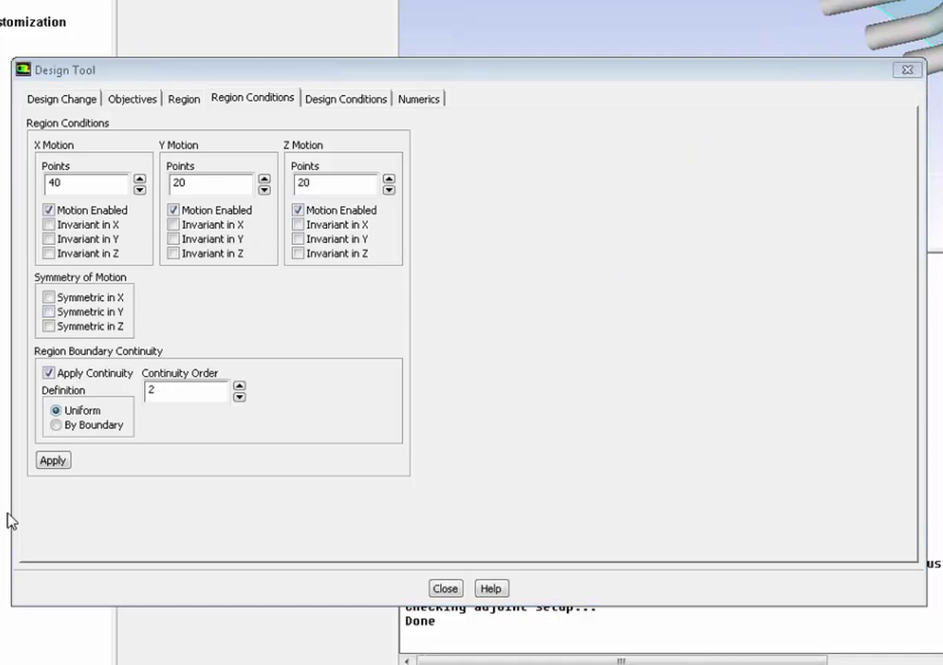
click(42, 466)
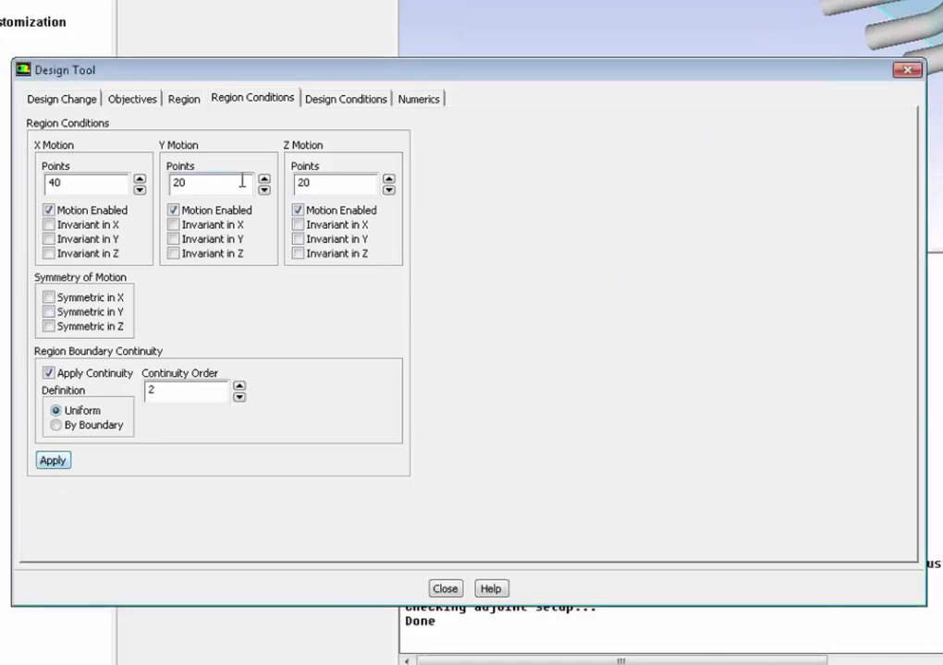
click(345, 102)
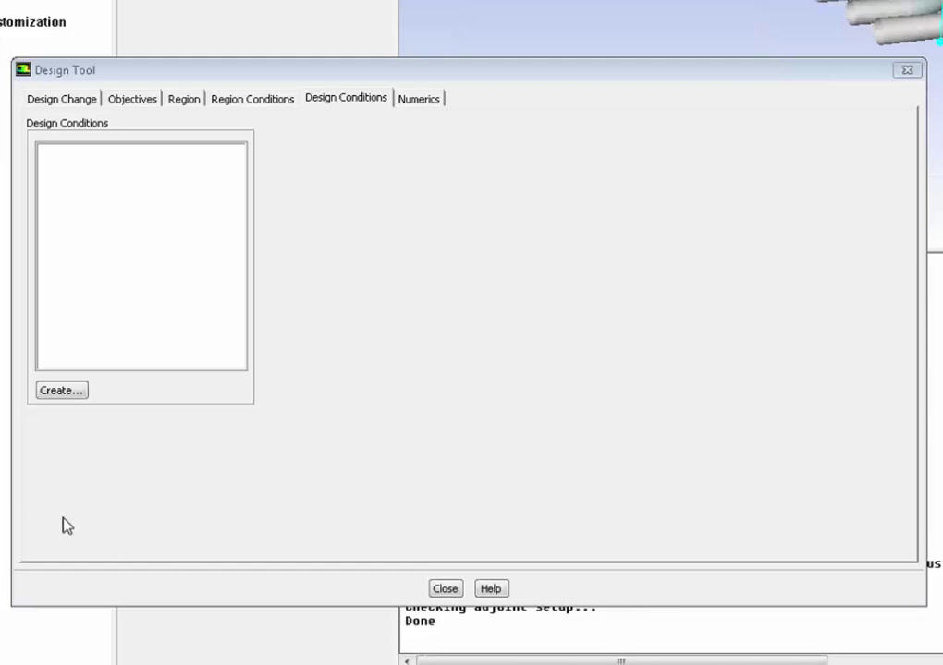
- Cancel creating a design condition, leaving the design conditions list empty
click(61, 391)
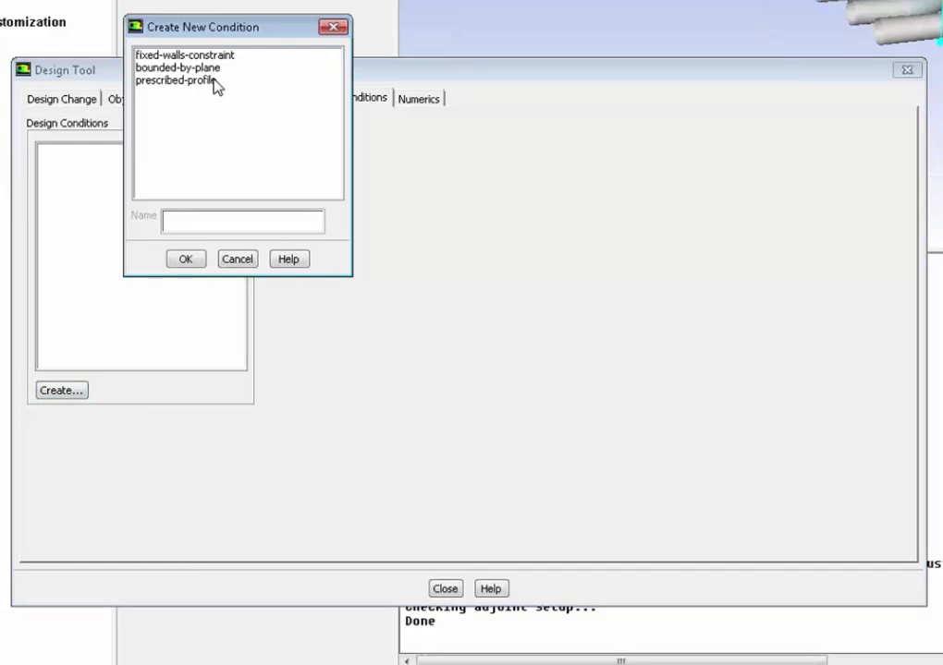
click(233, 261)
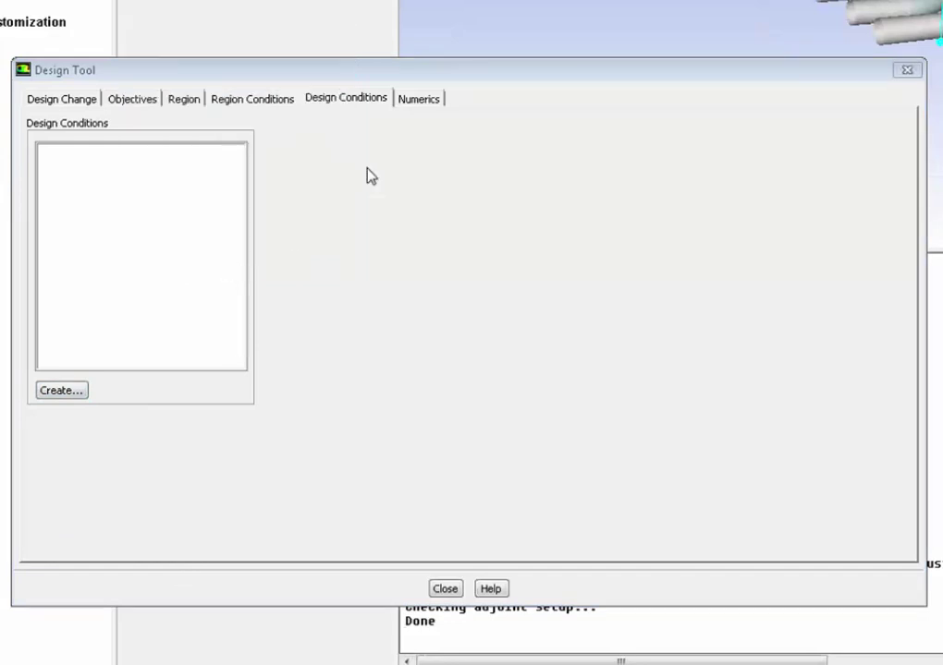
click(421, 102)
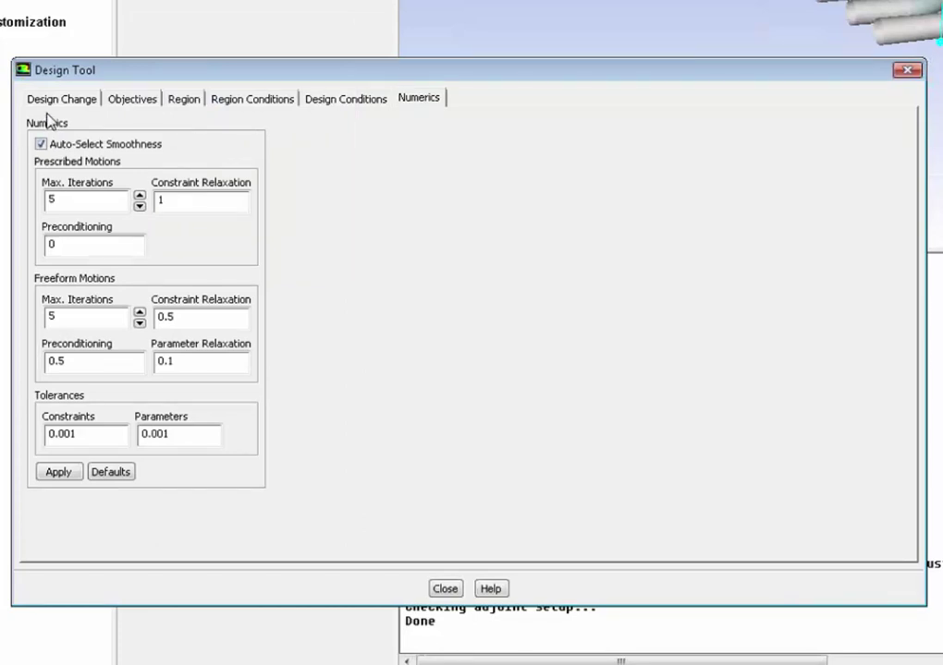
- Apply the default morphing numerics settings in the Design Tool
click(53, 476)
click(53, 479)
click(72, 102)
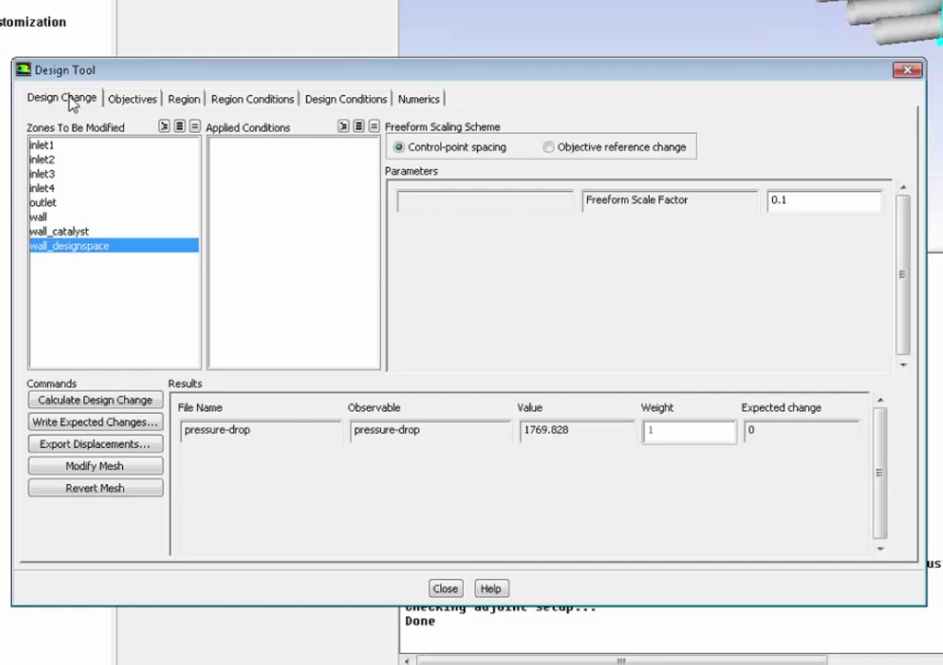